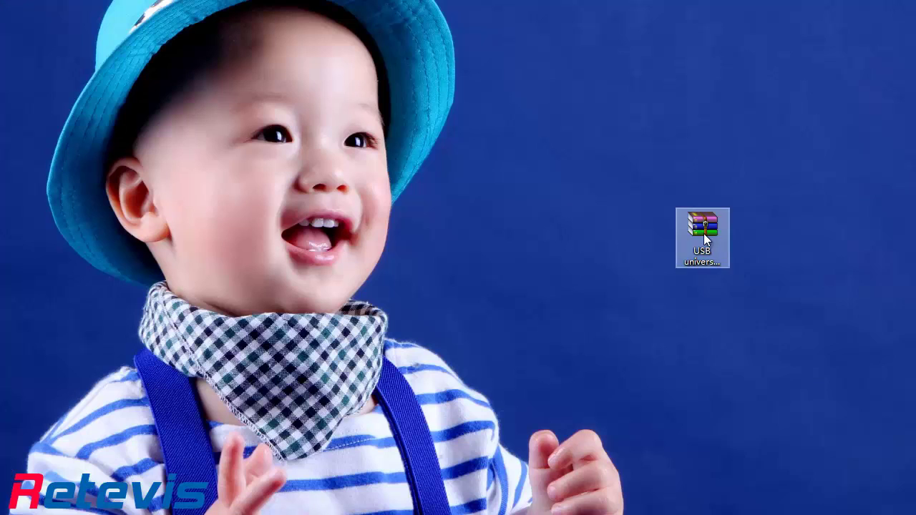
Extract the USB Universal Driver archive onto the desktop and open the extracted folder.
{"action": "right_click", "coordinate": [704, 234]}
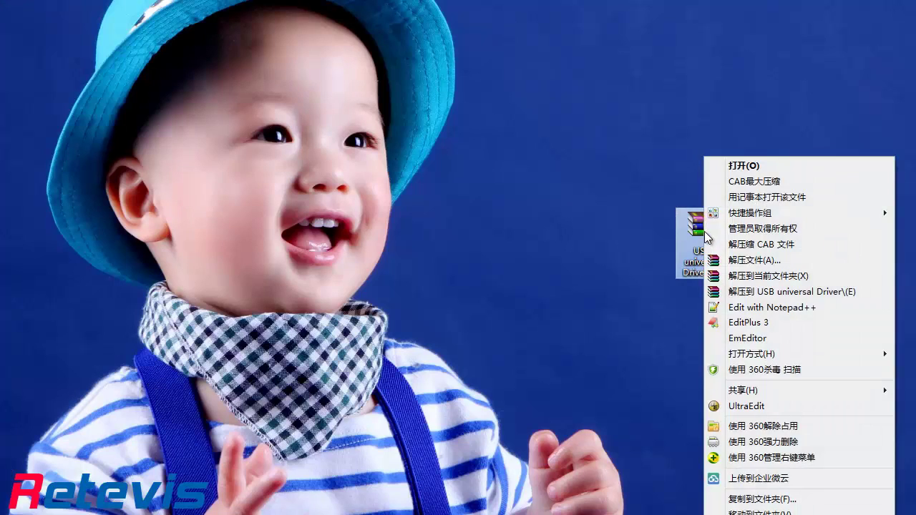
{"action": "left_click", "coordinate": [755, 275]}
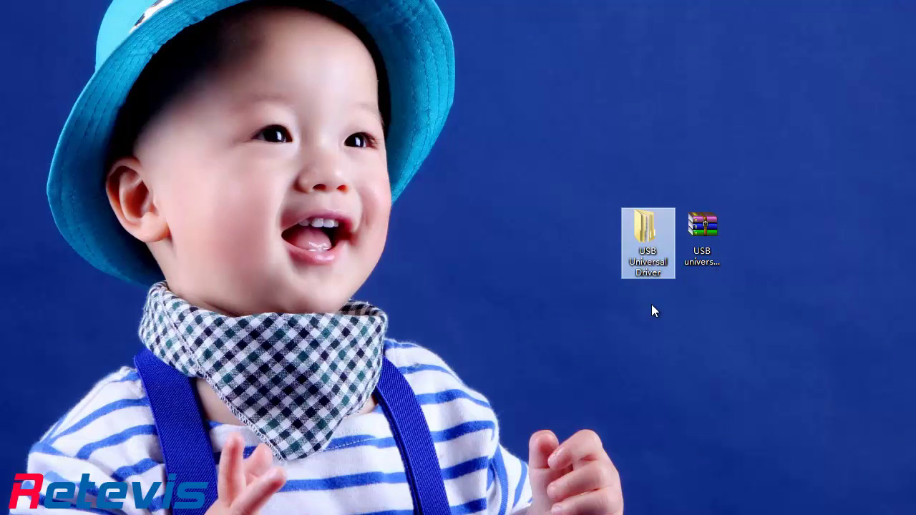
{"action": "double_click", "coordinate": [647, 233]}
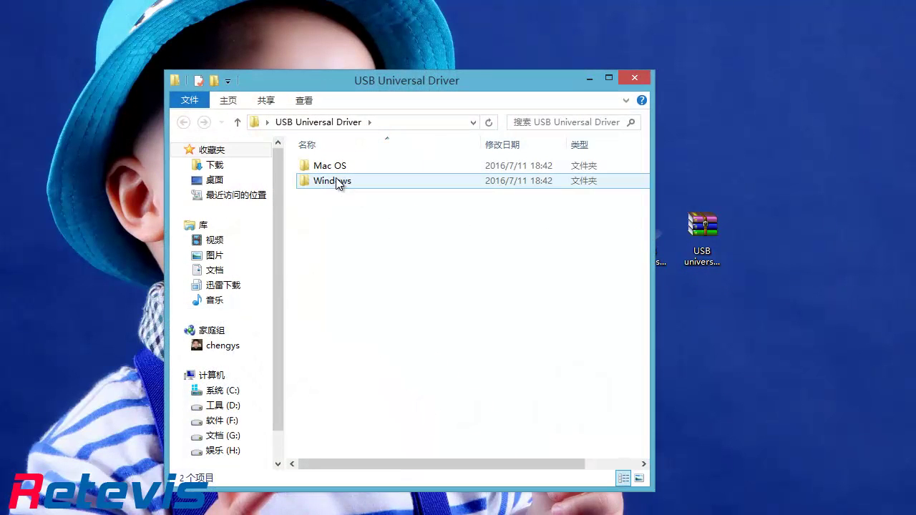
Go to Windows > 64_bit_Drivers > Window 7 and launch the PL2303 installer.
{"action": "left_click", "coordinate": [333, 184]}
{"action": "double_click", "coordinate": [327, 181]}
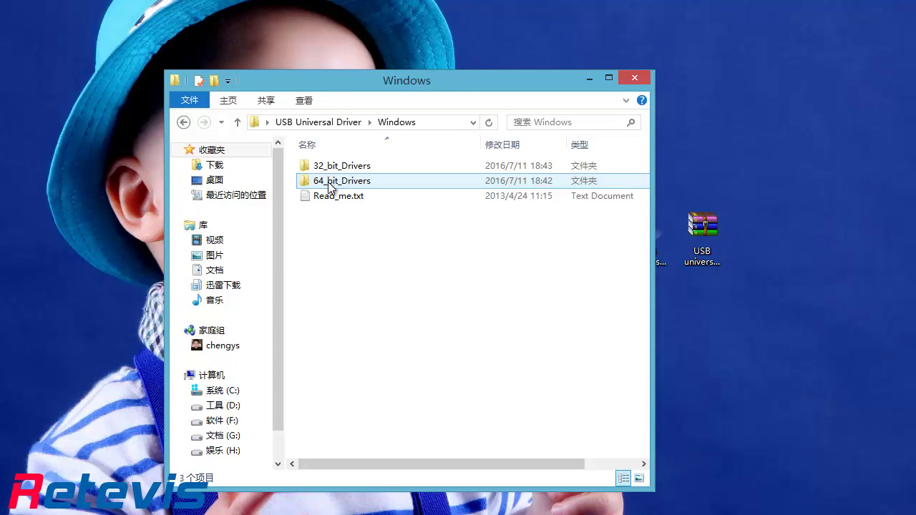
{"action": "left_click", "coordinate": [328, 187]}
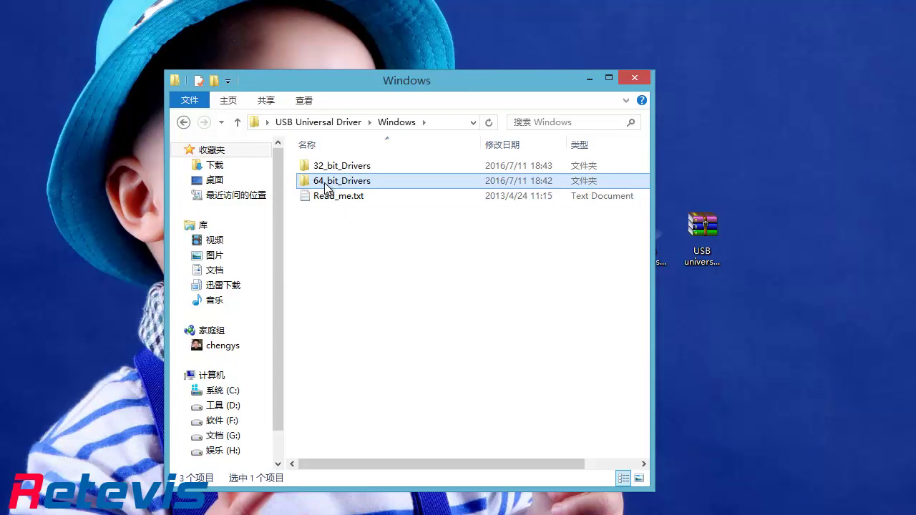
{"action": "double_click", "coordinate": [326, 182]}
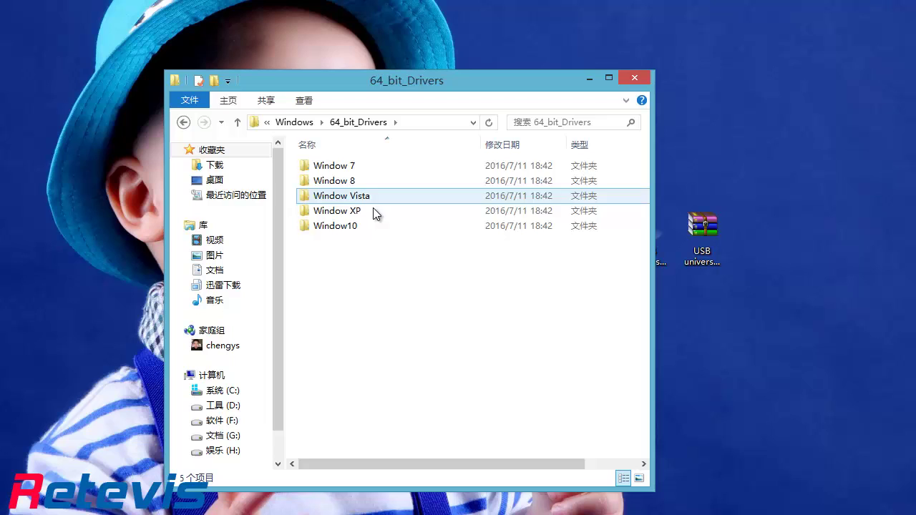
{"action": "left_click", "coordinate": [340, 169]}
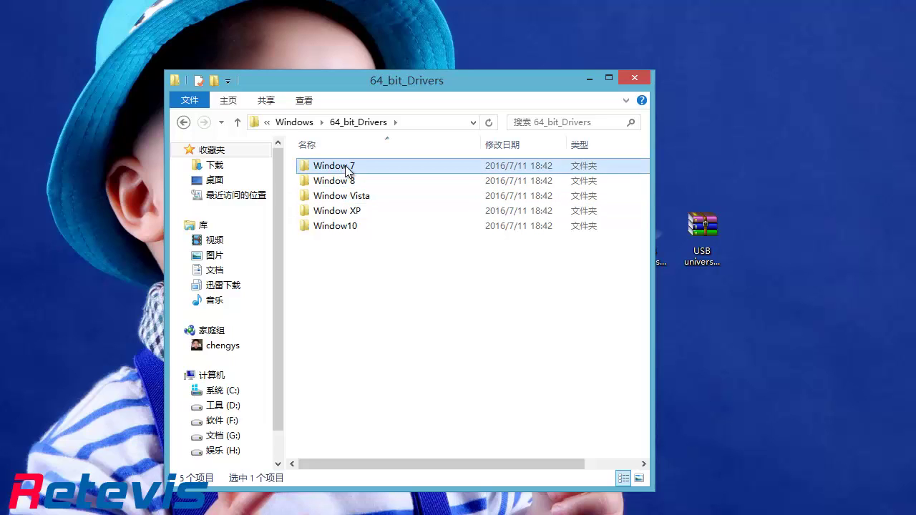
{"action": "double_click", "coordinate": [347, 170]}
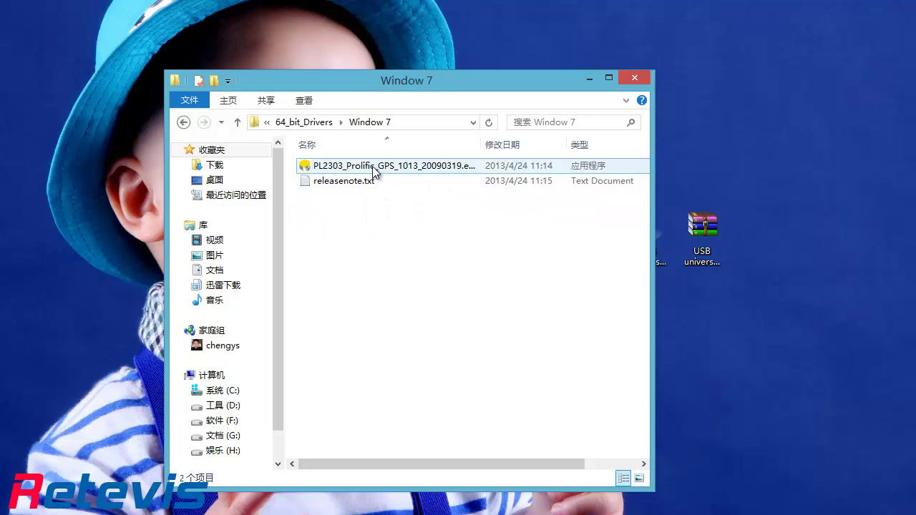
{"action": "double_click", "coordinate": [373, 170]}
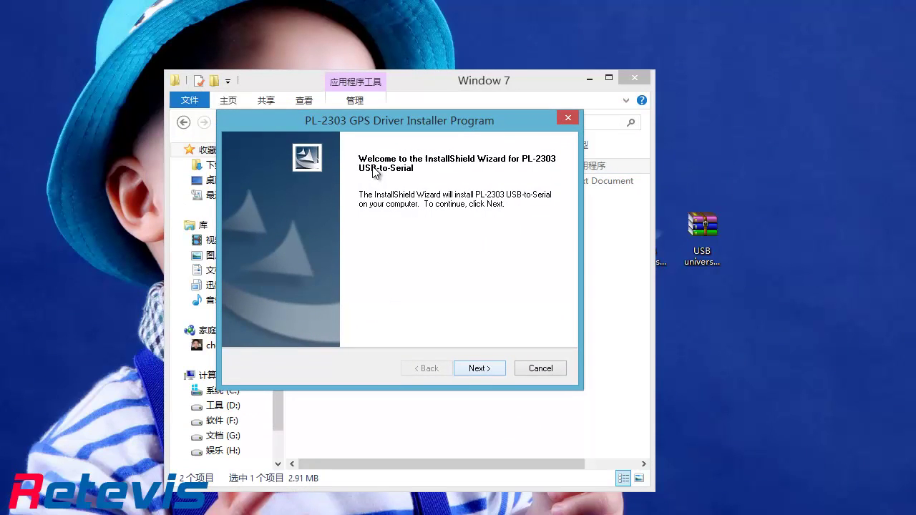
Accept the licence terms and install the PL-2303 USB-to-Serial driver through to Finish.
{"action": "key", "text": "Return"}
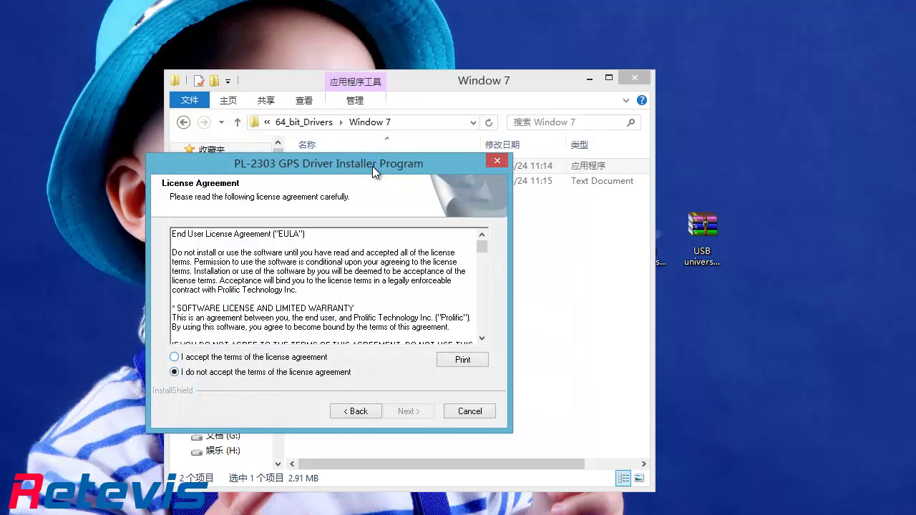
{"action": "key", "text": "alt+a"}
{"action": "key", "text": "Return"}
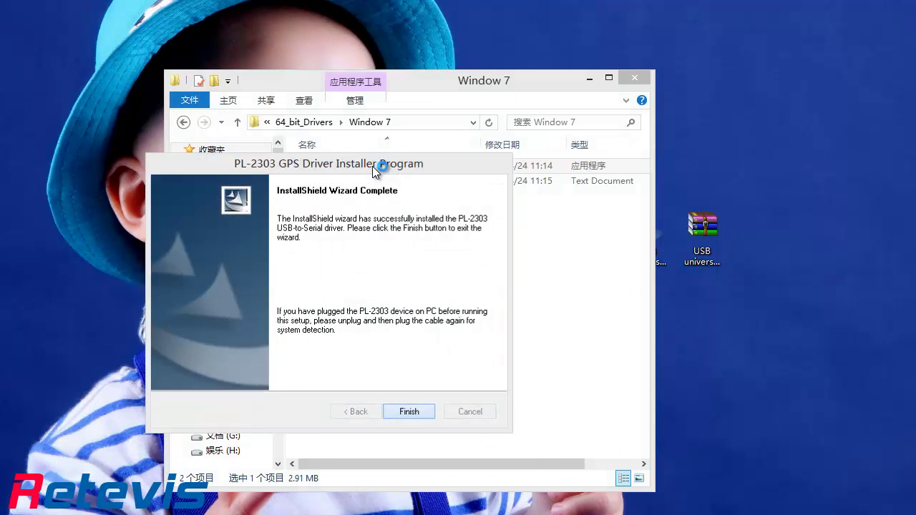
{"action": "key", "text": "Return"}
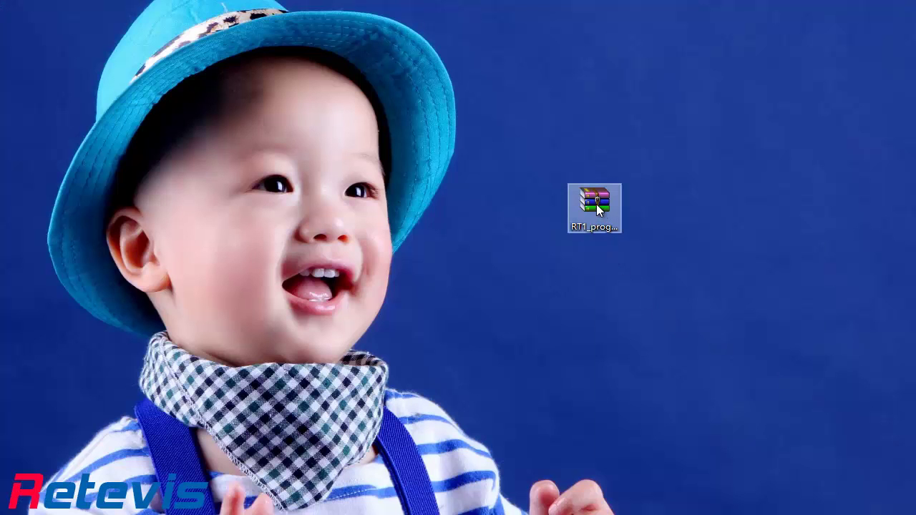
Extract the RT1 archive to the desktop and launch the RT1.exe installer.
{"action": "right_click", "coordinate": [596, 204]}
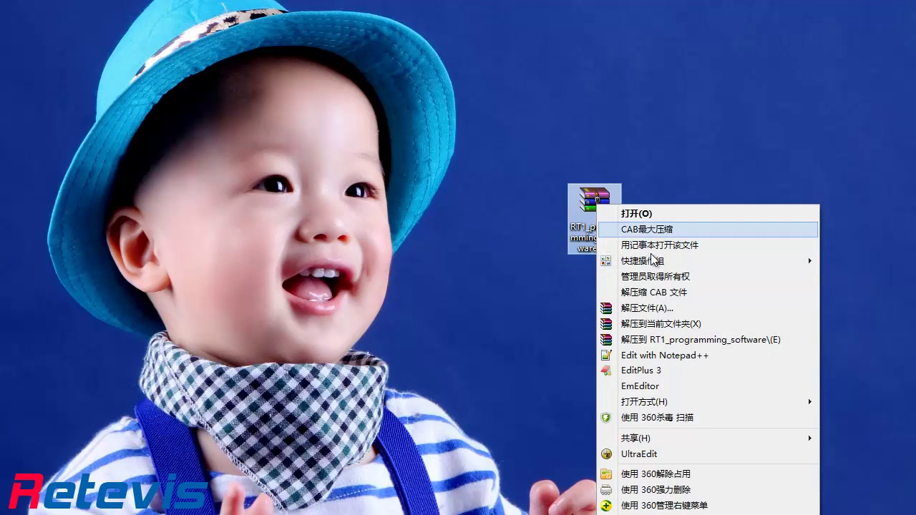
{"action": "left_click", "coordinate": [665, 324]}
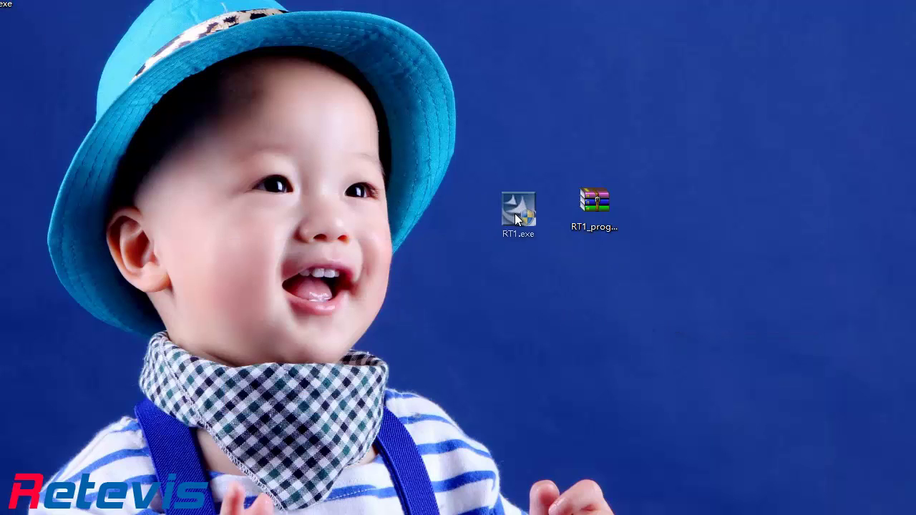
{"action": "left_click_drag", "start_coordinate": [7, 5], "coordinate": [516, 214]}
{"action": "double_click", "coordinate": [532, 204]}
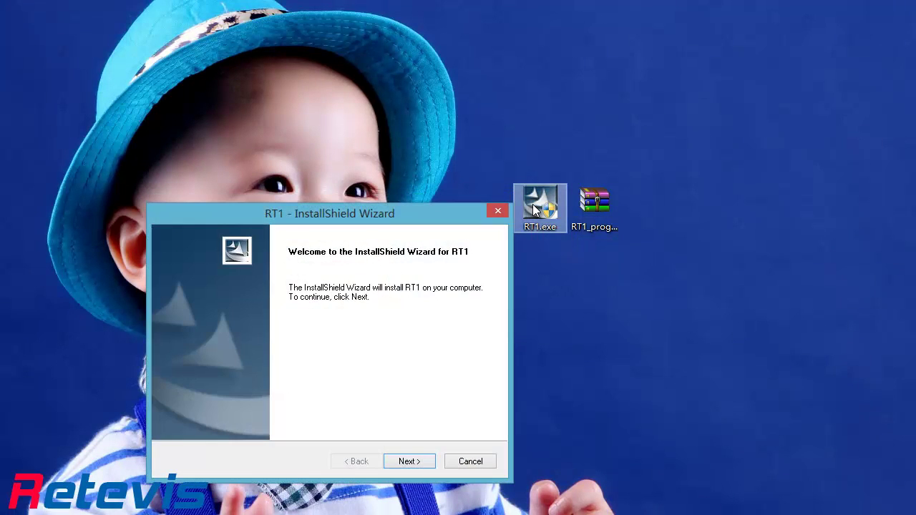
Change the install path to d:\Program Files (x86)\RT1\RT1 and complete setup.
{"action": "key", "text": "Return"}
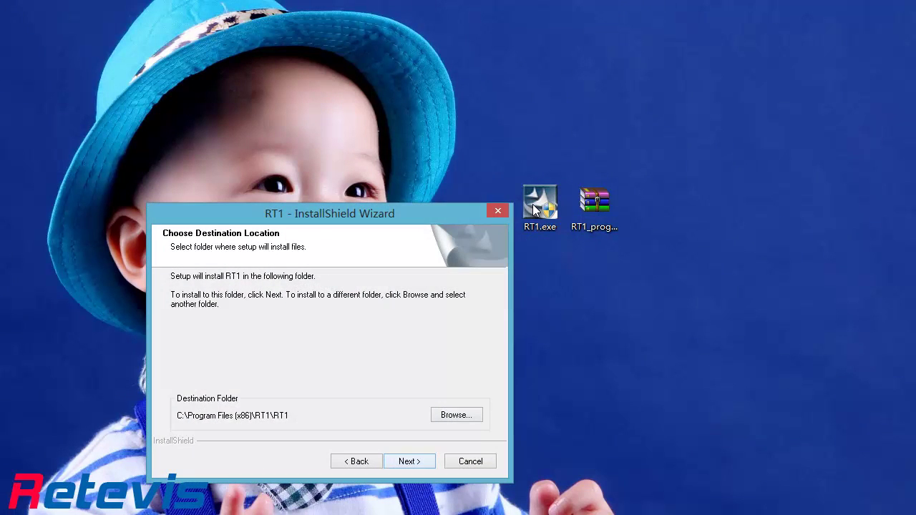
{"action": "key", "text": "alt+r"}
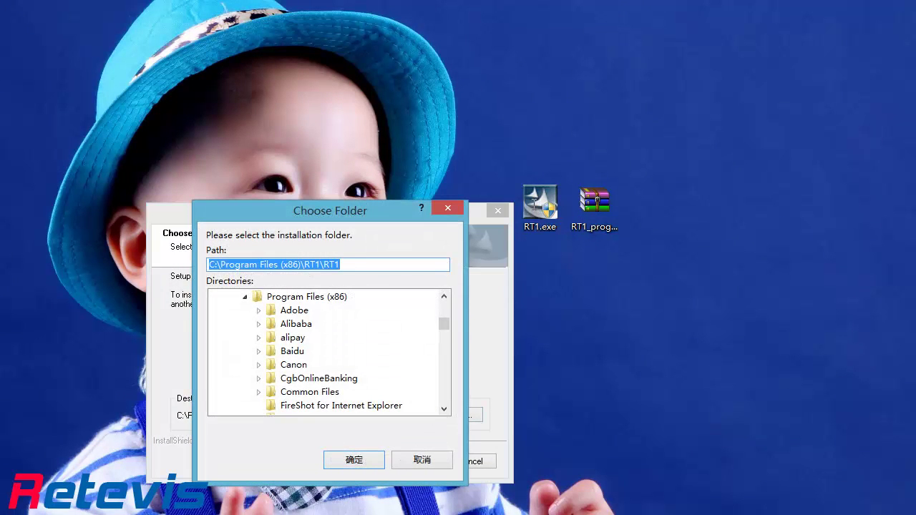
{"action": "key", "text": "Home"}
{"action": "key", "text": "shift+Right"}
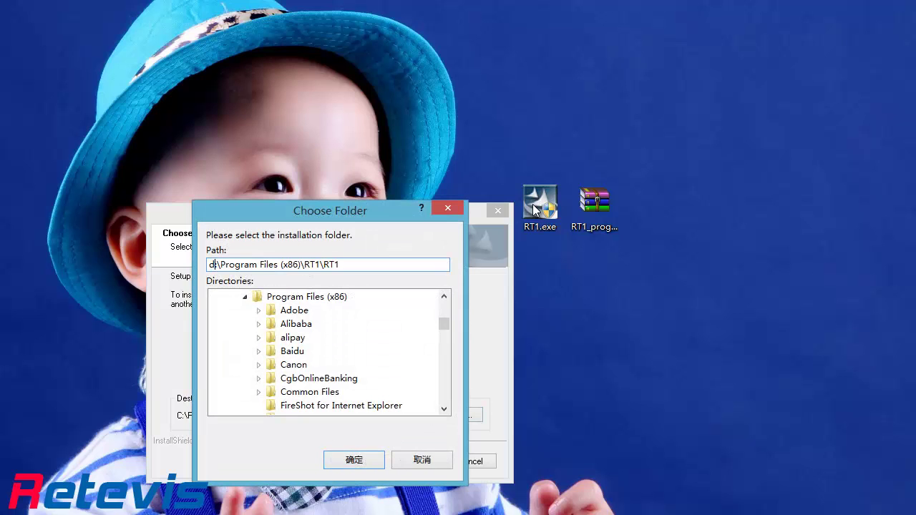
{"action": "key", "text": "Return"}
{"action": "key", "text": "alt+n"}
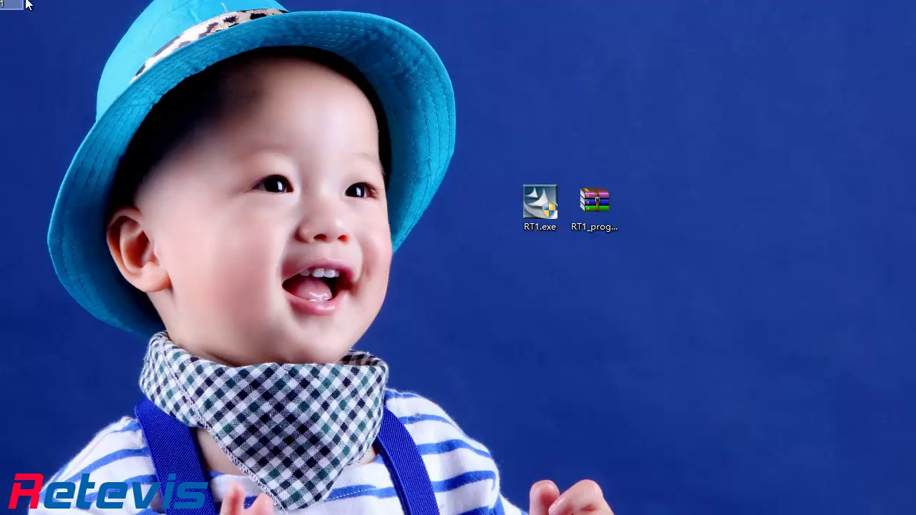
Launch RT1 from its desktop shortcut, then move and enlarge its window to show the channel table.
{"action": "mouse_move", "coordinate": [27, 4]}
{"action": "left_mouse_down"}
{"action": "mouse_move", "coordinate": [475, 227]}
{"action": "mouse_move", "coordinate": [469, 208]}
{"action": "left_mouse_up"}
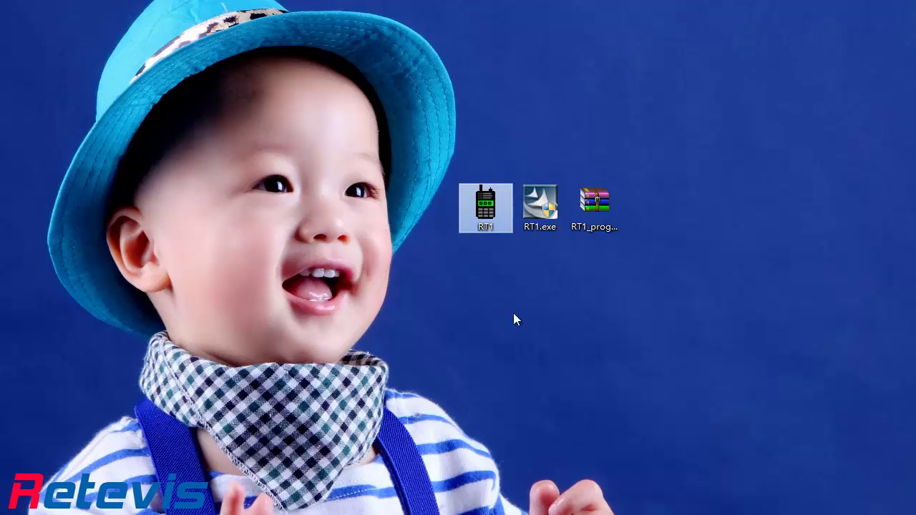
{"action": "double_click", "coordinate": [485, 215]}
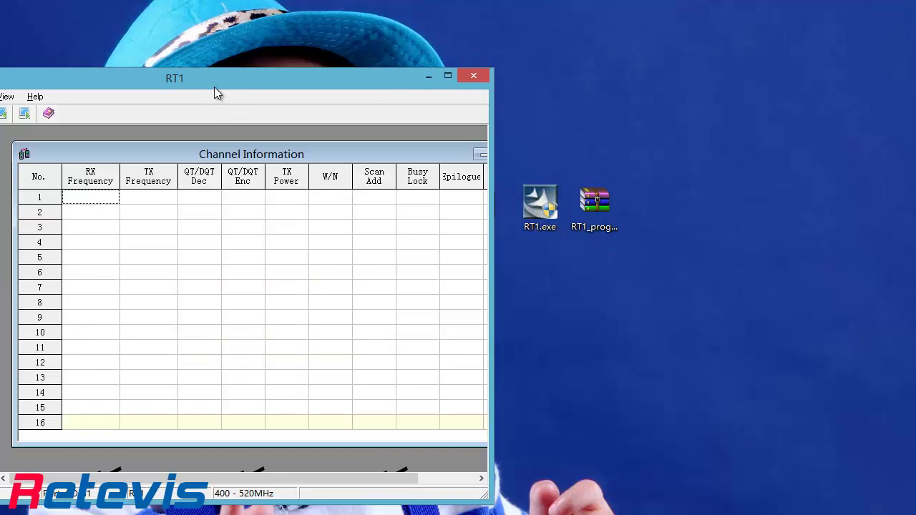
{"action": "left_click_drag", "start_coordinate": [218, 93], "coordinate": [386, 39]}
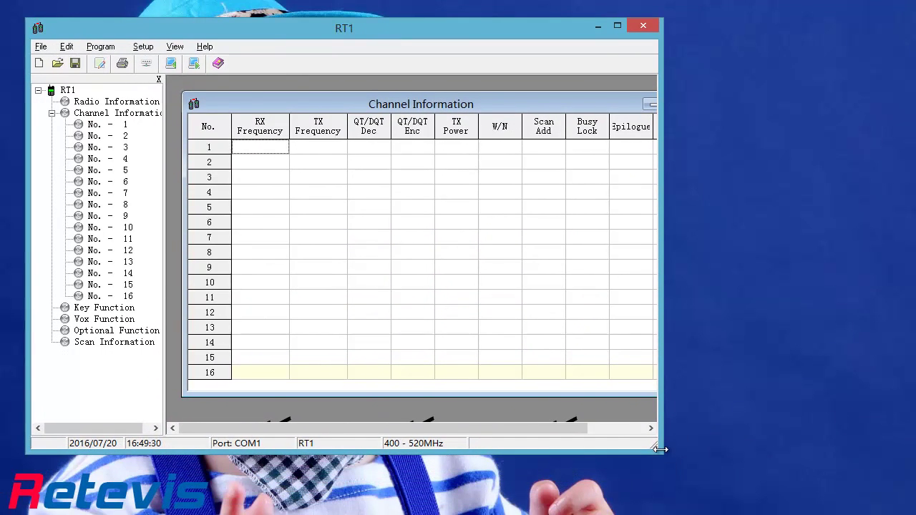
{"action": "left_click_drag", "start_coordinate": [661, 452], "coordinate": [891, 499]}
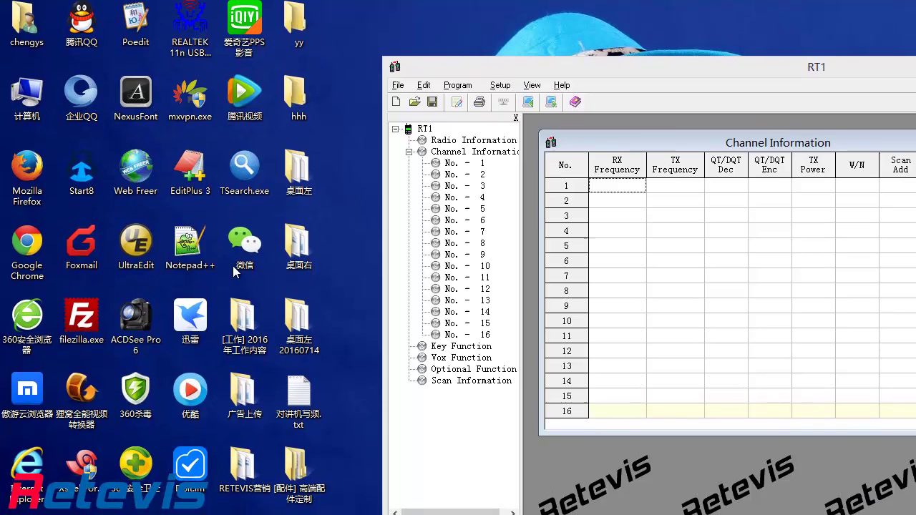
{"action": "right_click", "coordinate": [31, 99]}
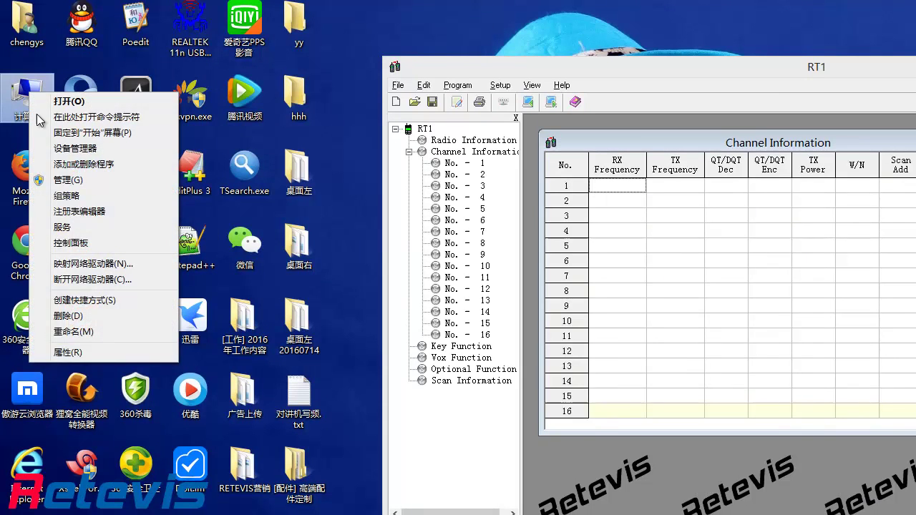
{"action": "left_click", "coordinate": [76, 352]}
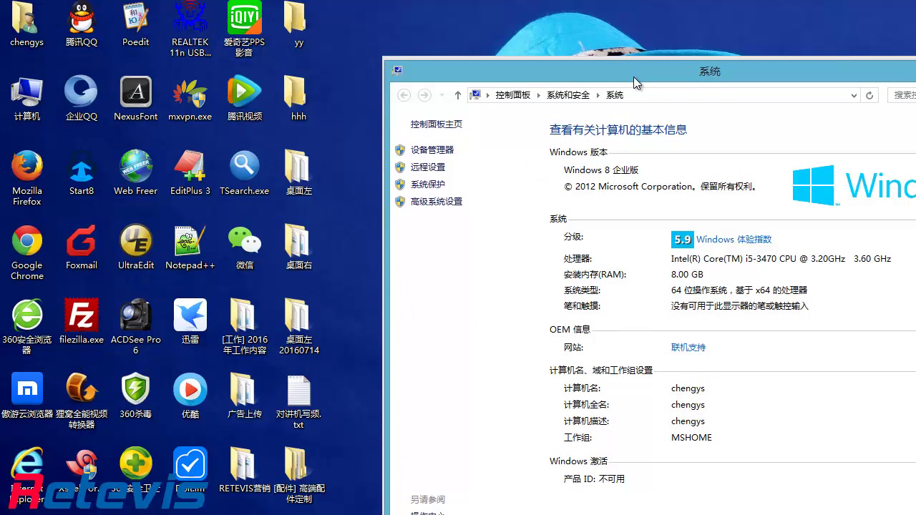
{"action": "left_click", "coordinate": [438, 151]}
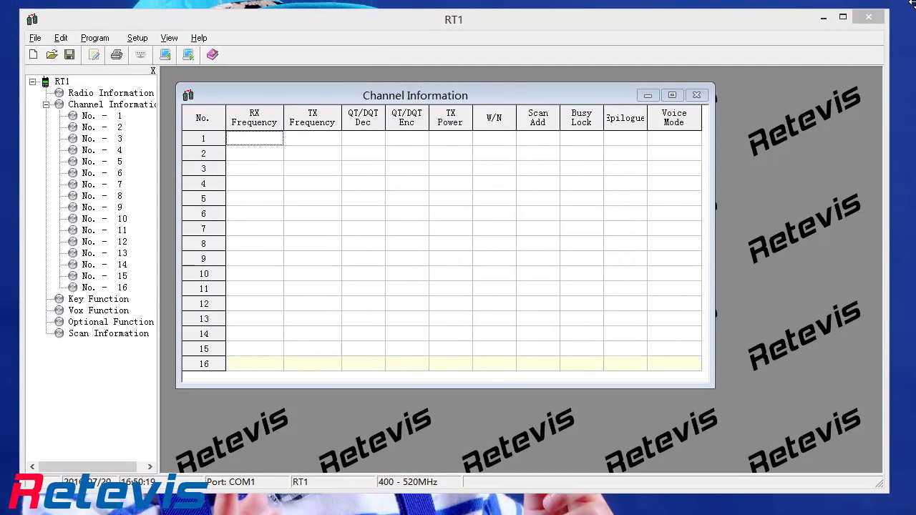
Select COM3 as the communication port under Setup to match the Prolific cable.
{"action": "left_click", "coordinate": [137, 40]}
{"action": "left_click", "coordinate": [163, 80]}
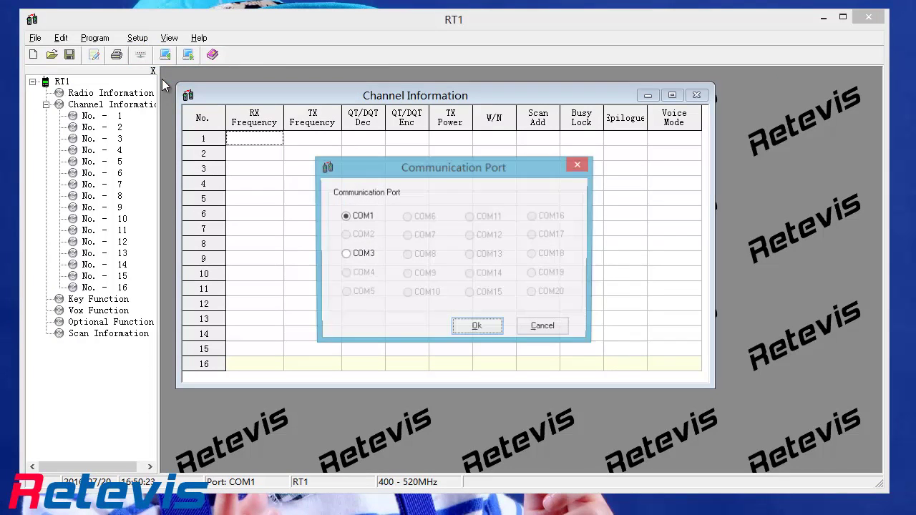
{"action": "left_click", "coordinate": [345, 256]}
{"action": "left_click", "coordinate": [478, 328]}
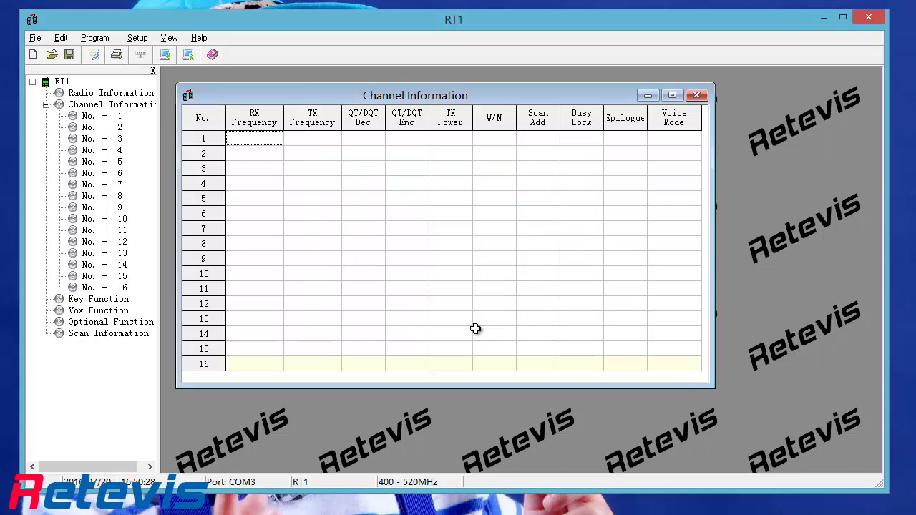
{"action": "left_click", "coordinate": [164, 60]}
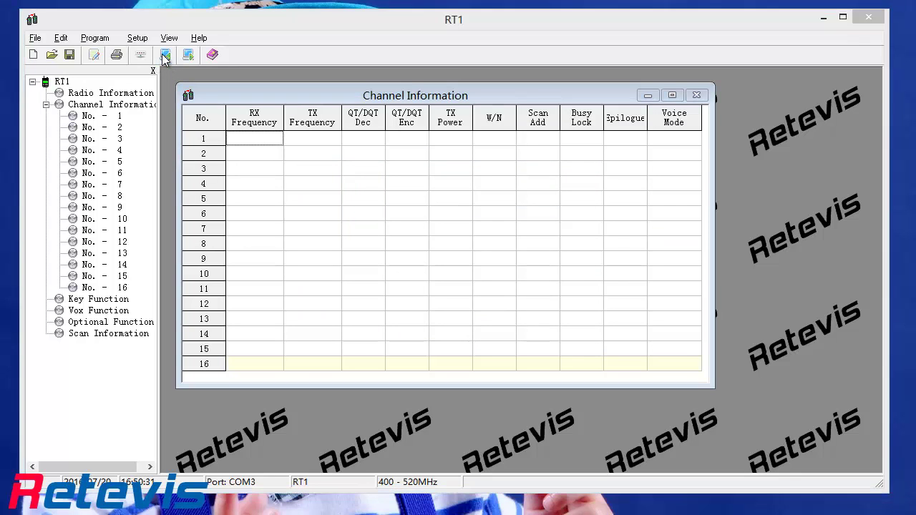
Read all 16 channels from the radio and enlarge the Channel Information window.
{"action": "left_click", "coordinate": [474, 261]}
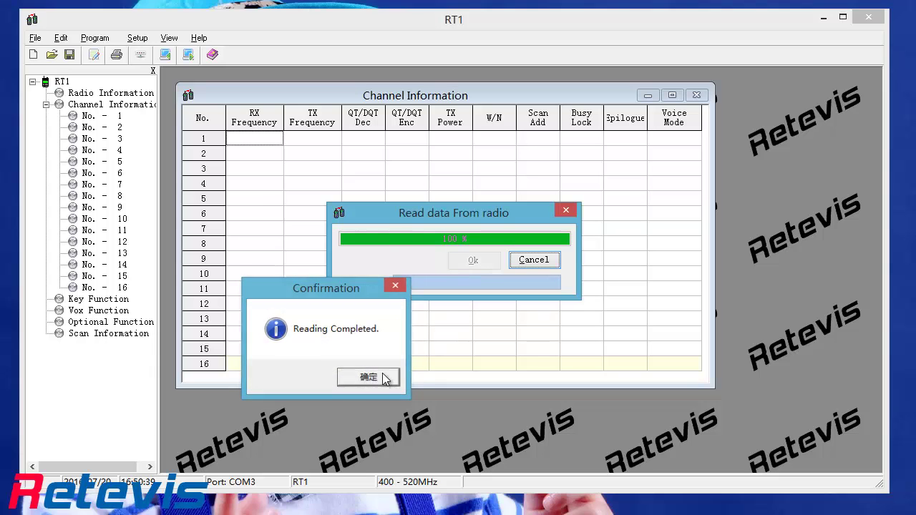
{"action": "left_click", "coordinate": [382, 379]}
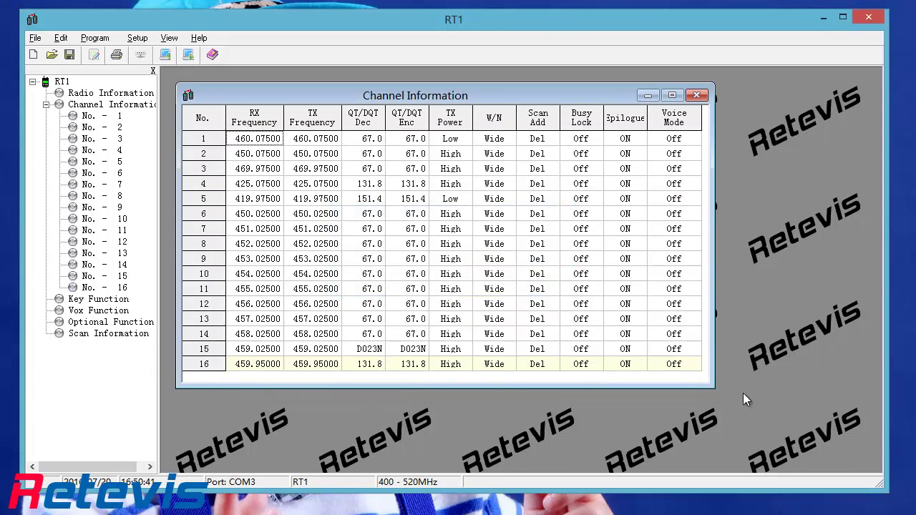
{"action": "left_click_drag", "start_coordinate": [714, 387], "coordinate": [792, 444]}
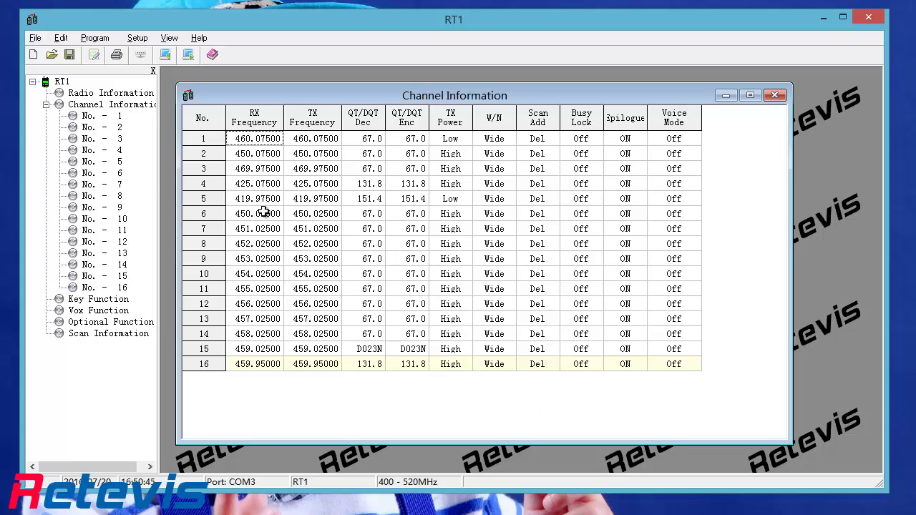
Inspect channel 1's receive frequency 460.07500, transmit frequency and tone cells.
{"action": "left_click", "coordinate": [251, 139]}
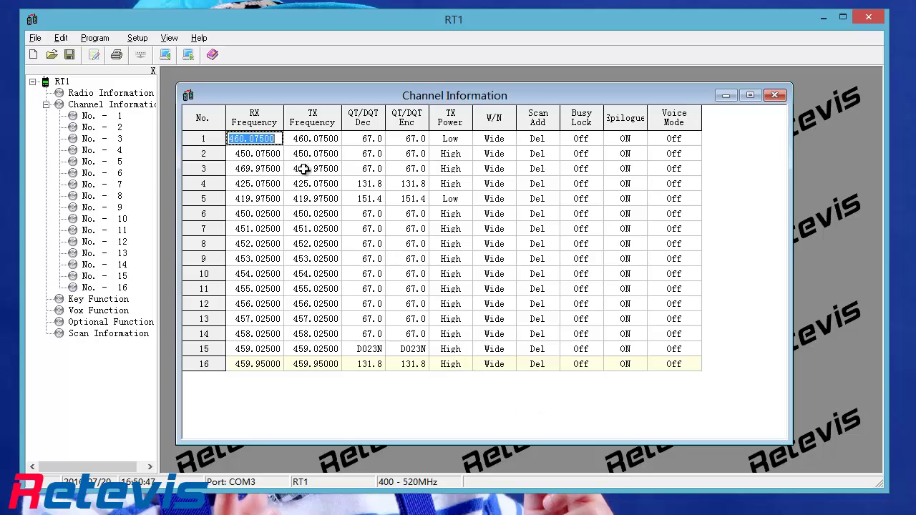
{"action": "left_click", "coordinate": [321, 141]}
{"action": "left_click", "coordinate": [367, 138]}
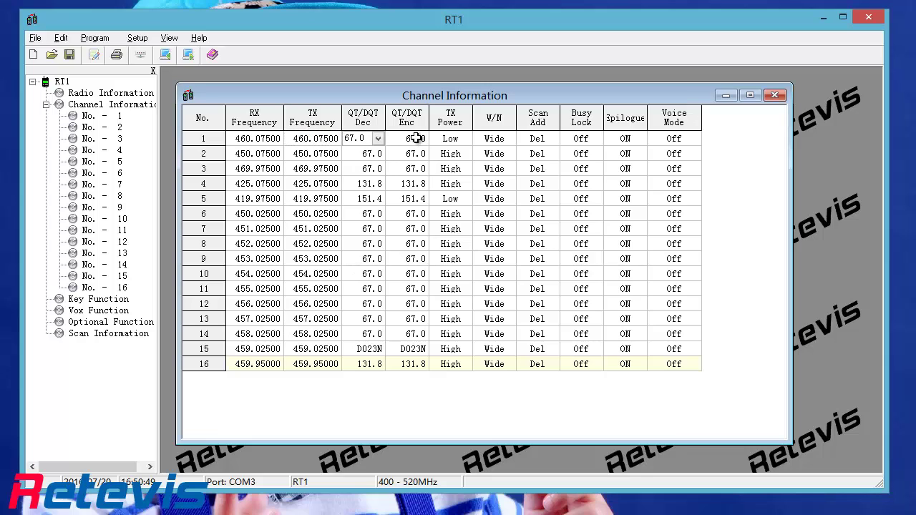
{"action": "left_click", "coordinate": [415, 138]}
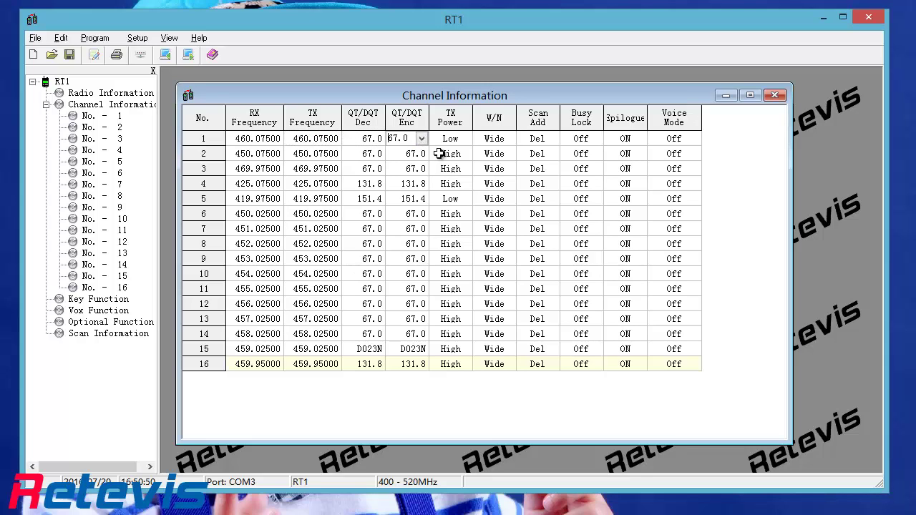
{"action": "left_click", "coordinate": [259, 140]}
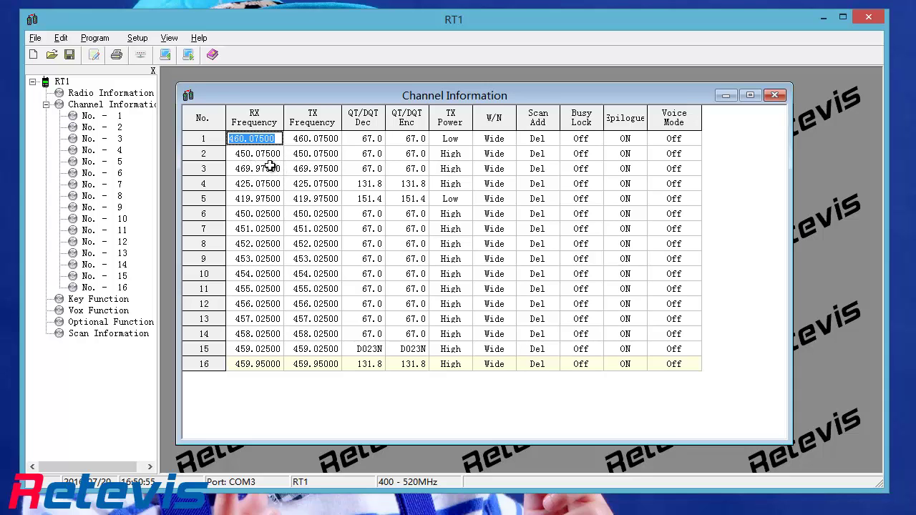
{"action": "left_click", "coordinate": [324, 139]}
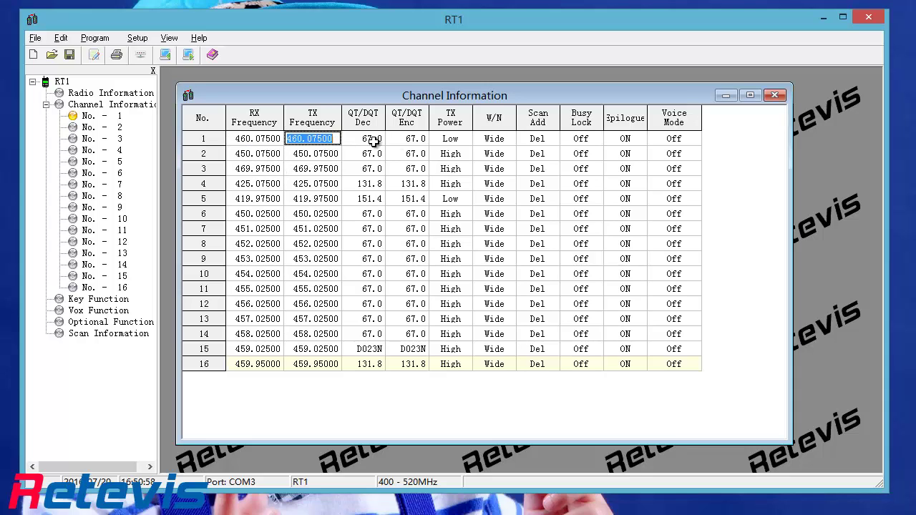
Open Channel Edit, step to channel 2 and review its 450.07500 frequencies and 67.0 tones.
{"action": "left_click", "coordinate": [78, 118]}
{"action": "double_click", "coordinate": [77, 121]}
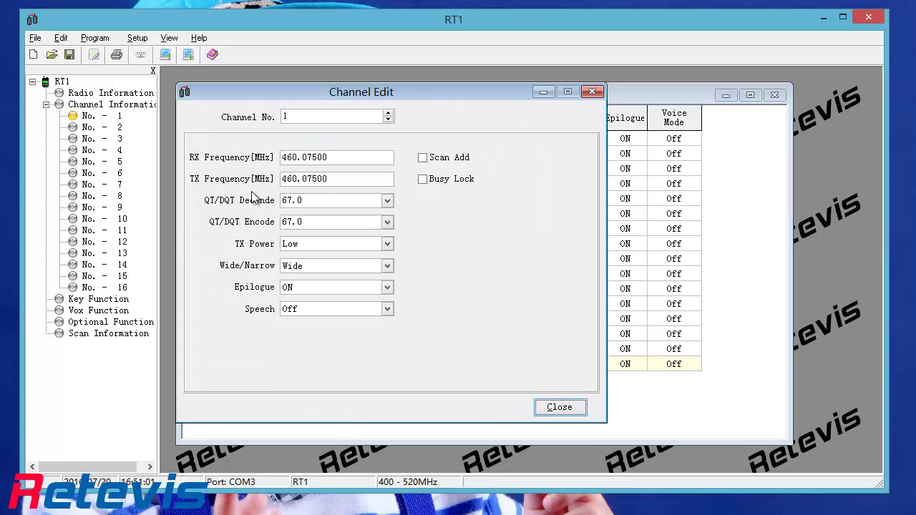
{"action": "left_click", "coordinate": [388, 120]}
{"action": "left_click", "coordinate": [389, 114]}
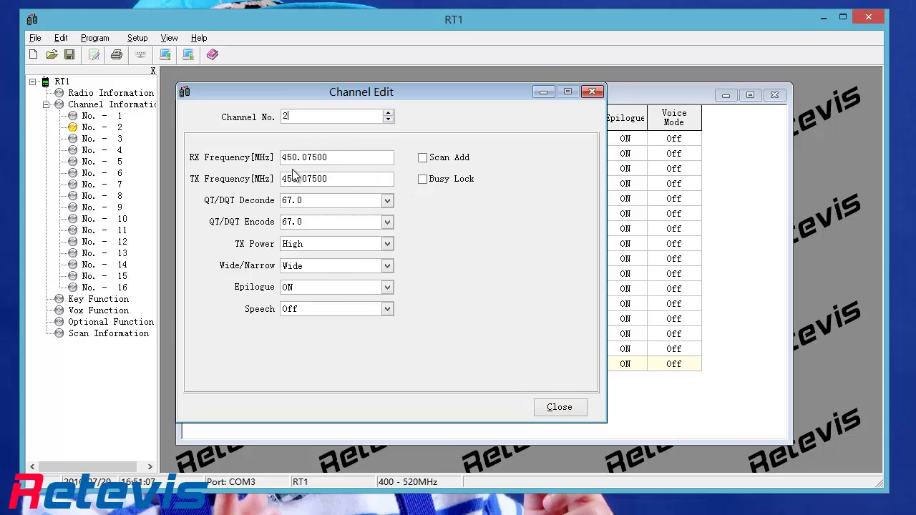
{"action": "left_click_drag", "start_coordinate": [329, 157], "coordinate": [226, 164]}
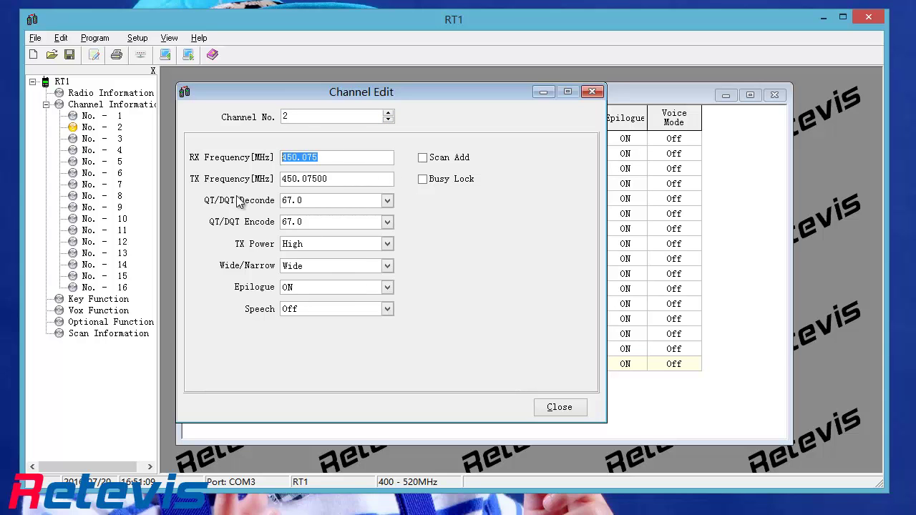
{"action": "left_click", "coordinate": [343, 178]}
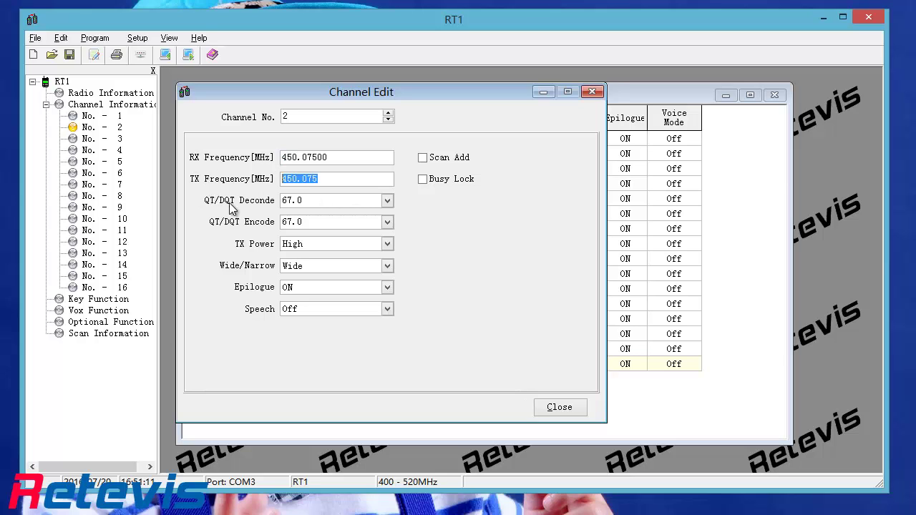
{"action": "left_click_drag", "start_coordinate": [328, 203], "coordinate": [229, 207]}
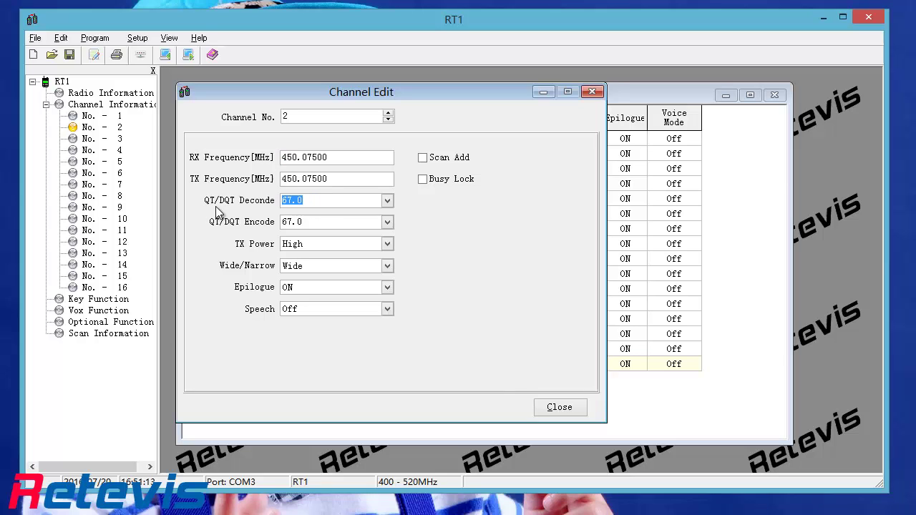
{"action": "left_click_drag", "start_coordinate": [321, 222], "coordinate": [201, 218]}
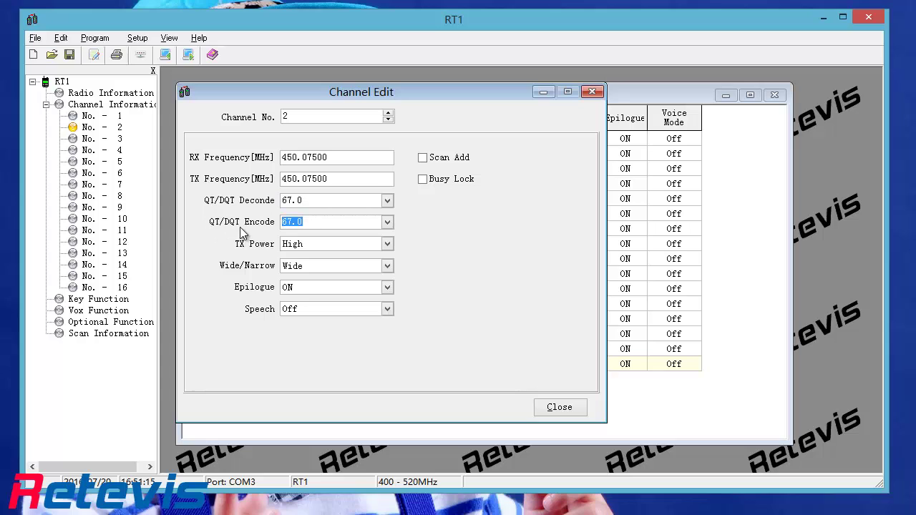
Keep channel 2 at High power, Wide, Epilogue ON and Speech Off, then close the editor.
{"action": "left_click", "coordinate": [314, 247]}
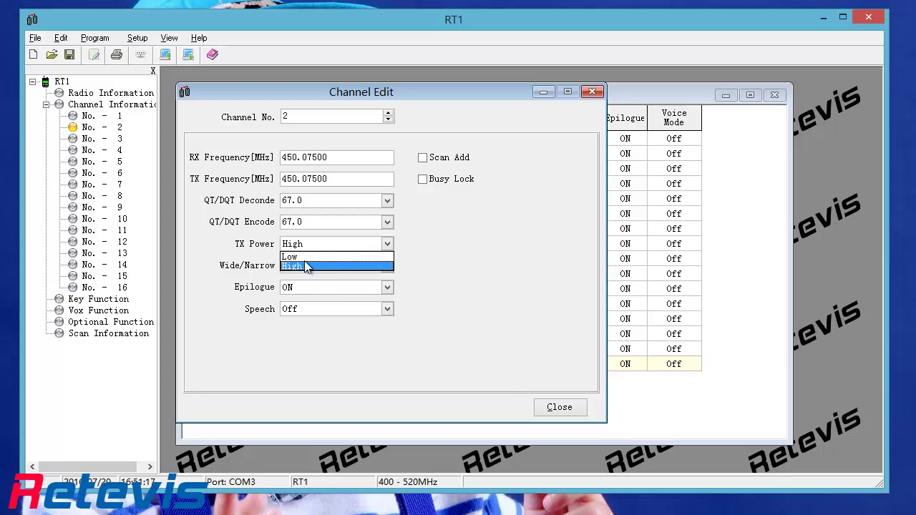
{"action": "left_click", "coordinate": [310, 267]}
{"action": "left_click", "coordinate": [309, 269]}
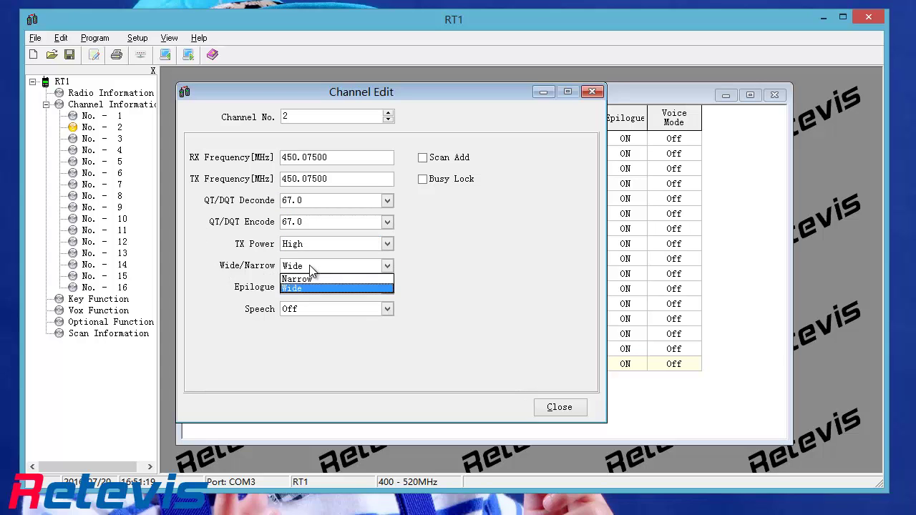
{"action": "left_click", "coordinate": [314, 269]}
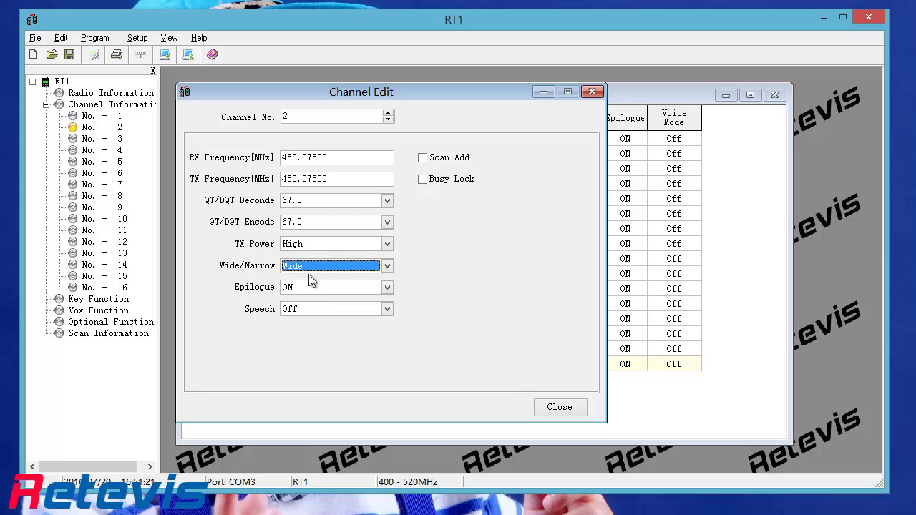
{"action": "left_click", "coordinate": [300, 290]}
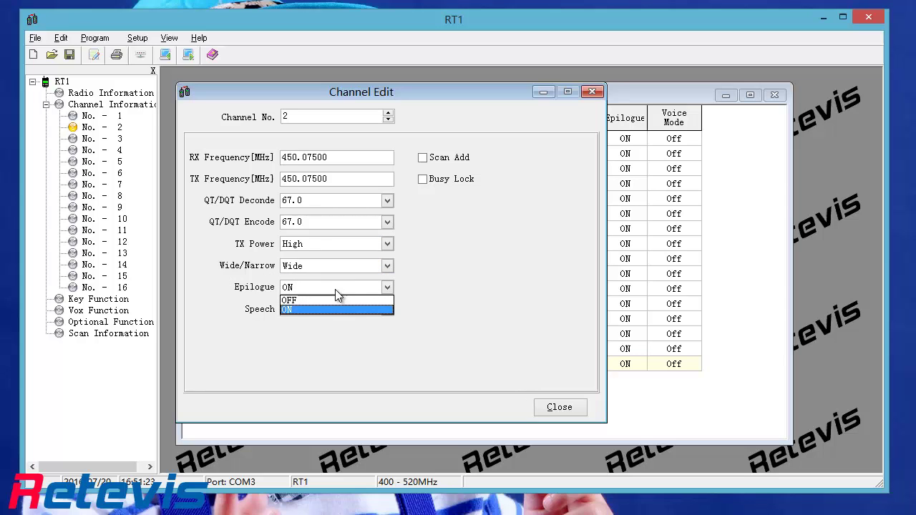
{"action": "left_click", "coordinate": [320, 309]}
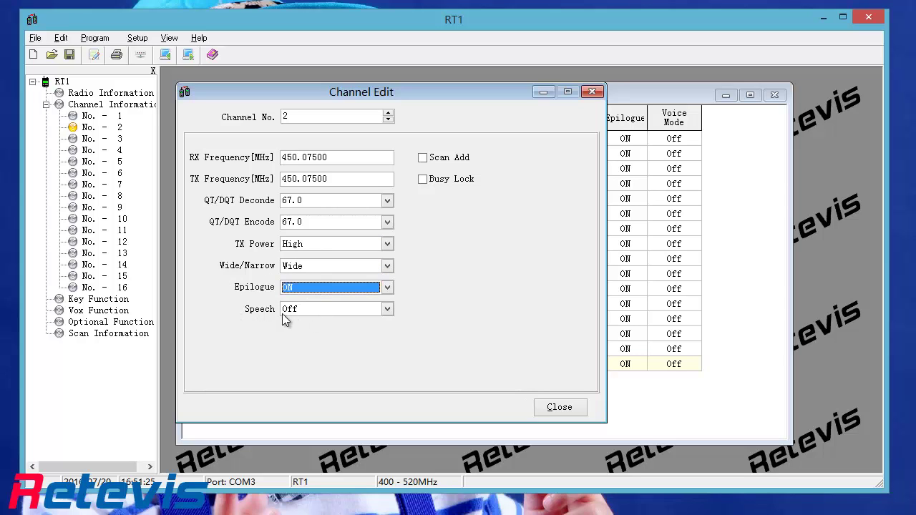
{"action": "left_click", "coordinate": [314, 310]}
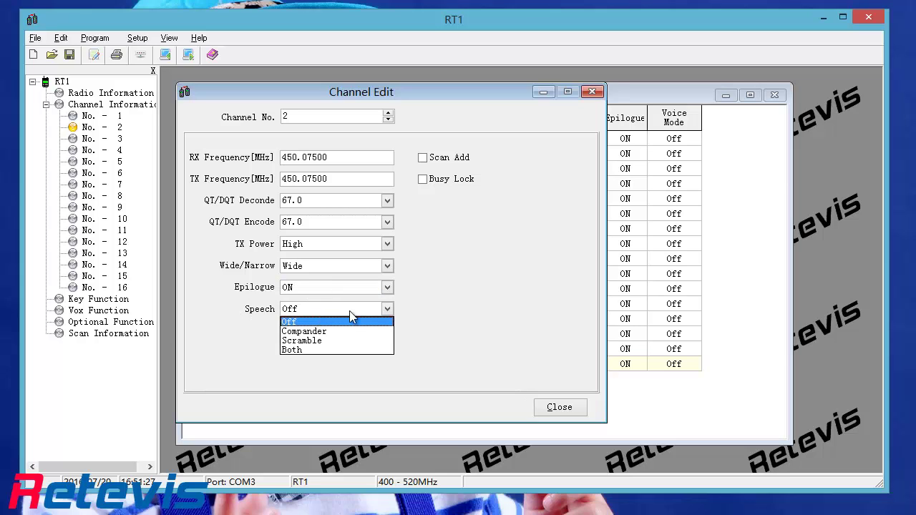
{"action": "left_click", "coordinate": [532, 265]}
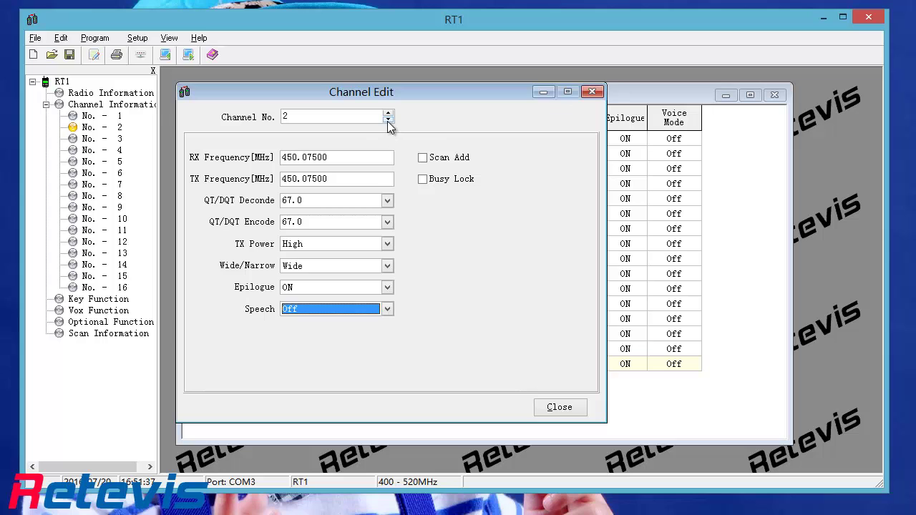
{"action": "left_click", "coordinate": [562, 407]}
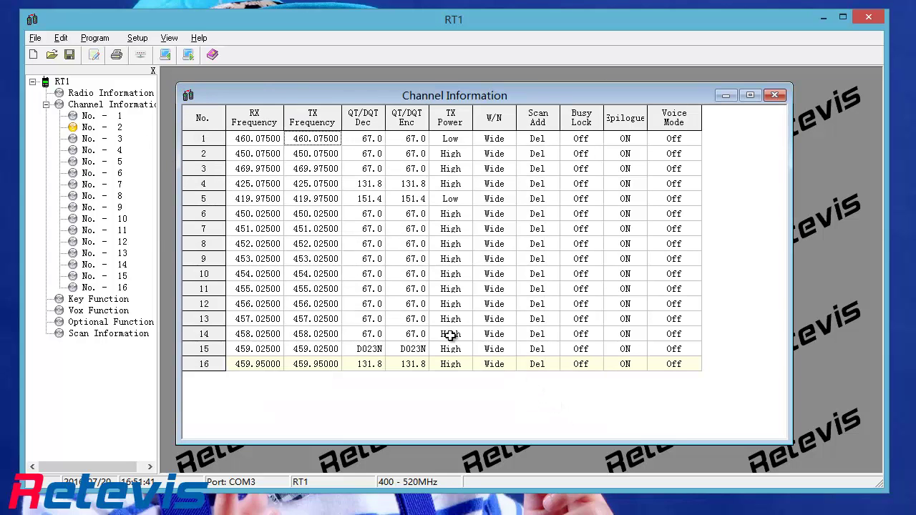
Write the 16-channel data to the radio and dismiss the Writing Completed message.
{"action": "left_click", "coordinate": [186, 57]}
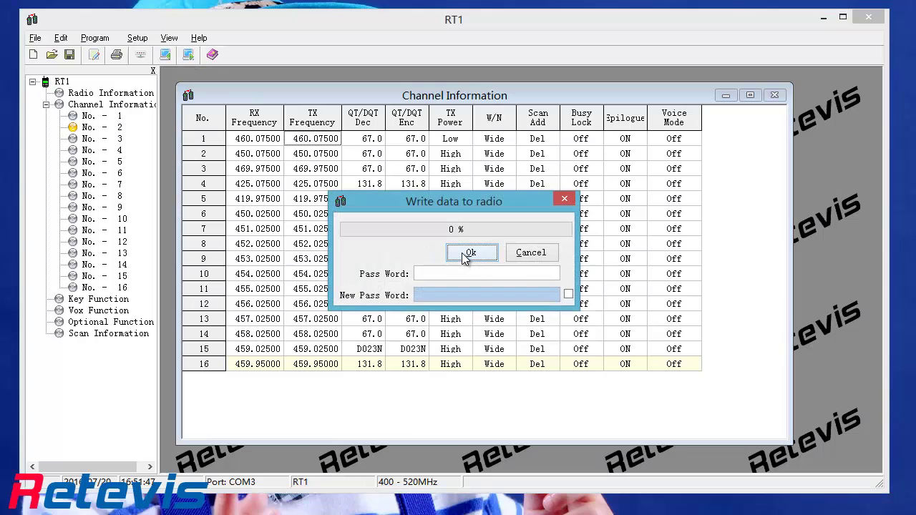
{"action": "left_click", "coordinate": [462, 253]}
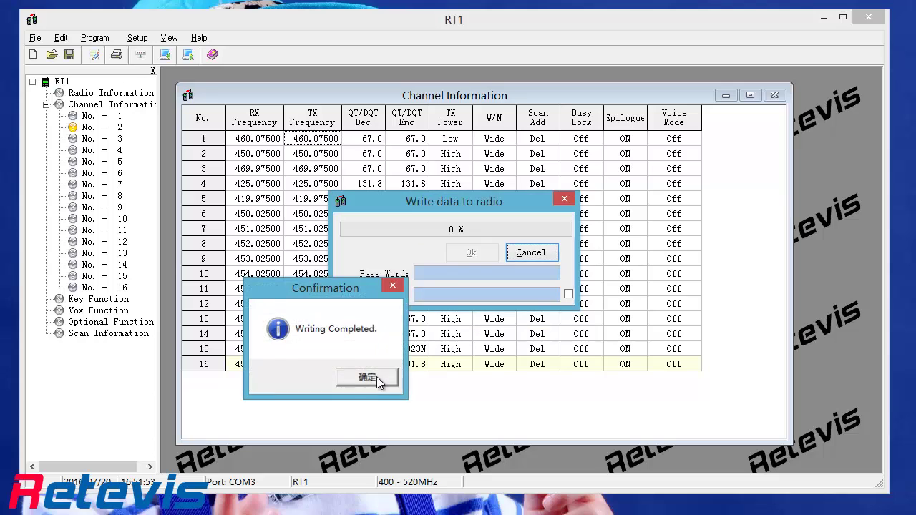
{"action": "left_click", "coordinate": [377, 376]}
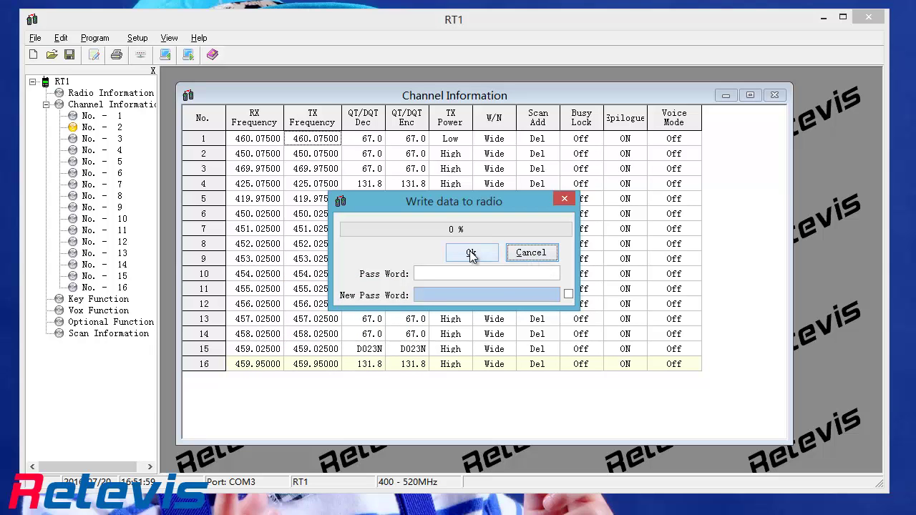
{"action": "left_click", "coordinate": [530, 256]}
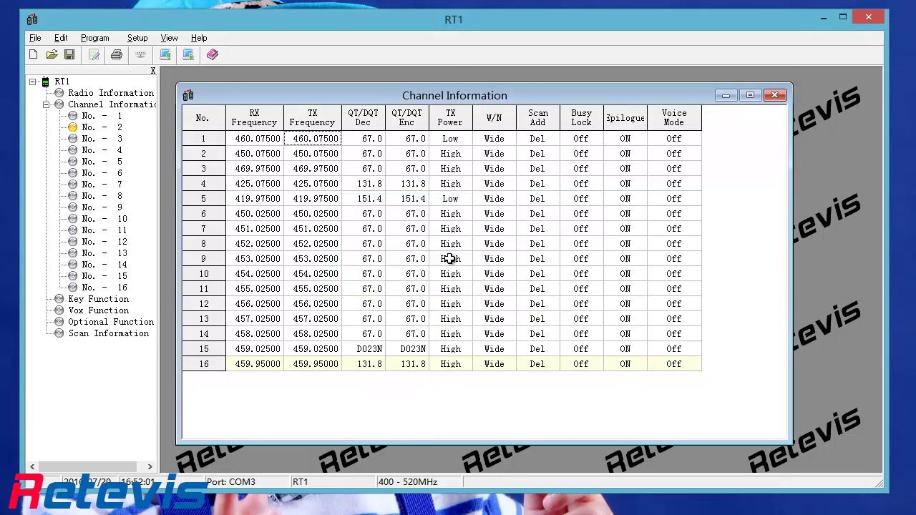
Save the channel data to the Desktop as rt1_black.dat.
{"action": "left_click", "coordinate": [69, 56]}
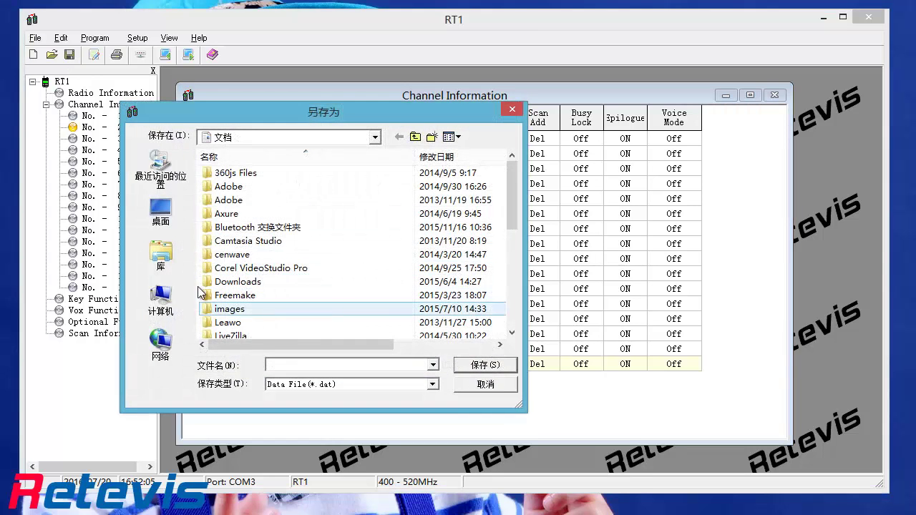
{"action": "left_click", "coordinate": [162, 209]}
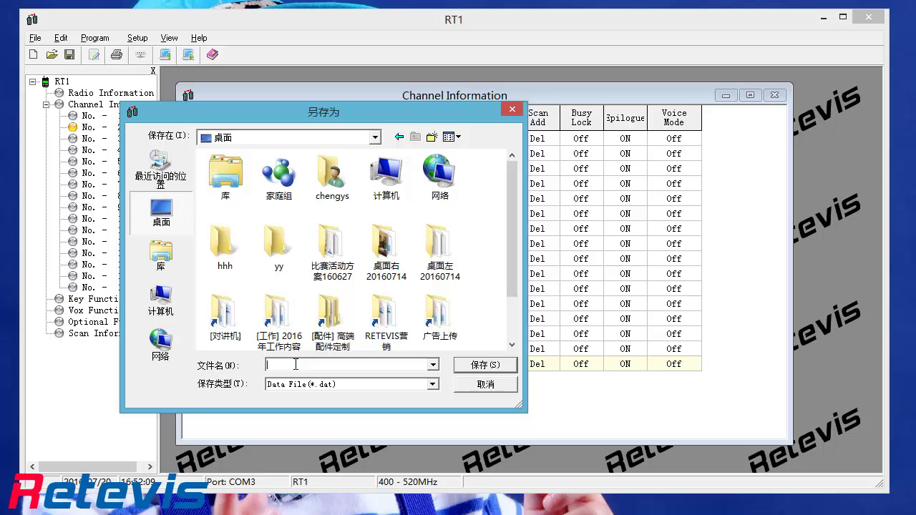
{"action": "type", "text": "rt"}
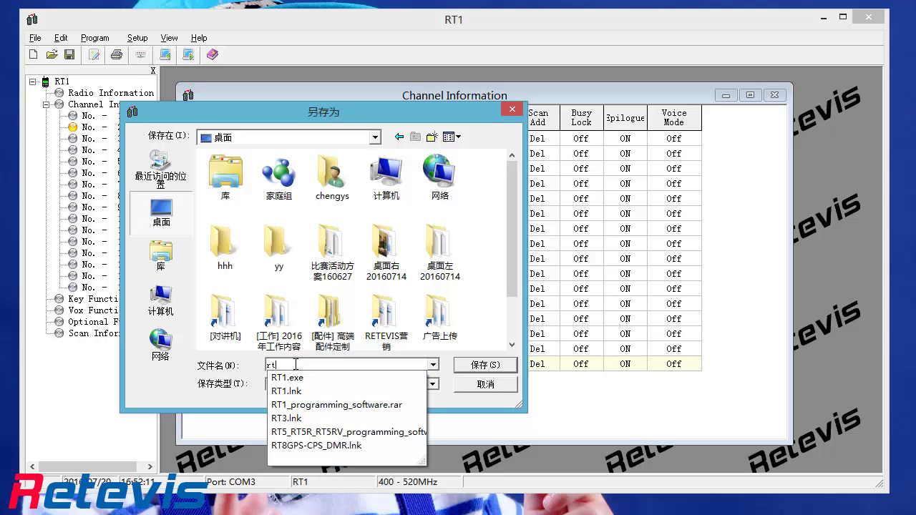
{"action": "type", "text": "1"}
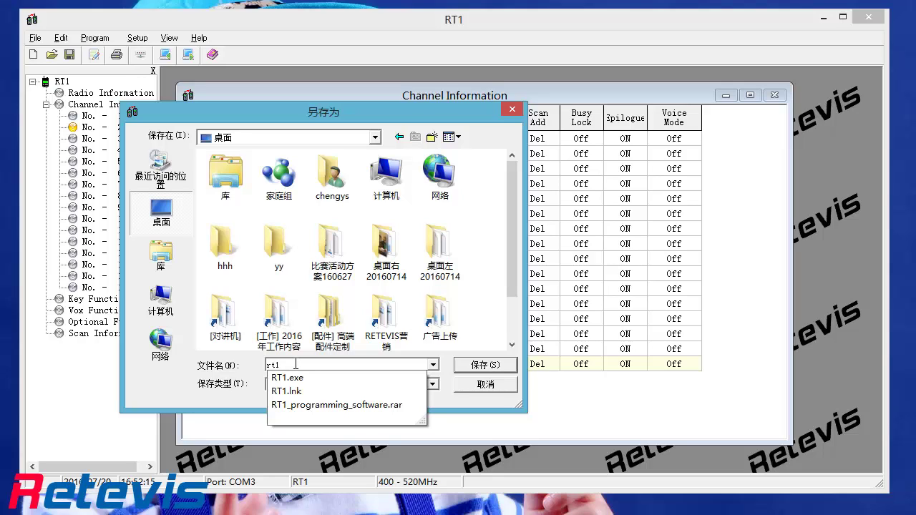
{"action": "type", "text": "_"}
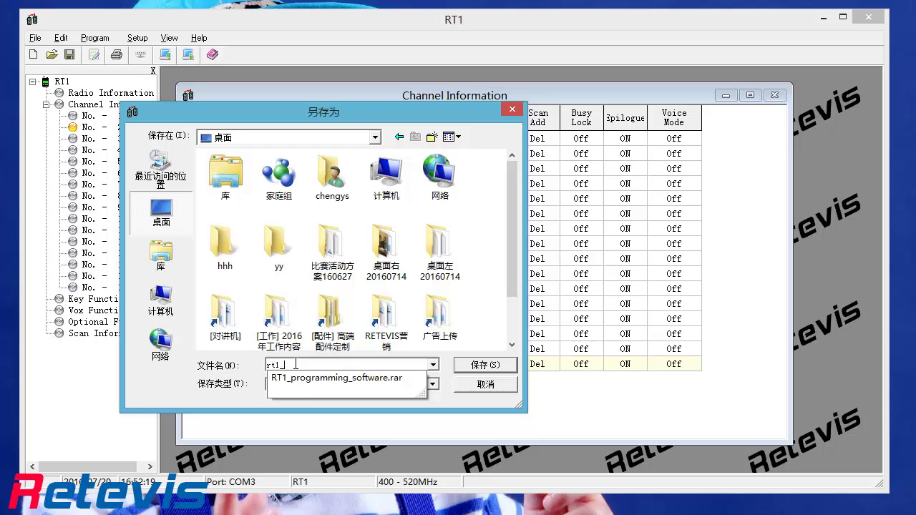
{"action": "type", "text": "black"}
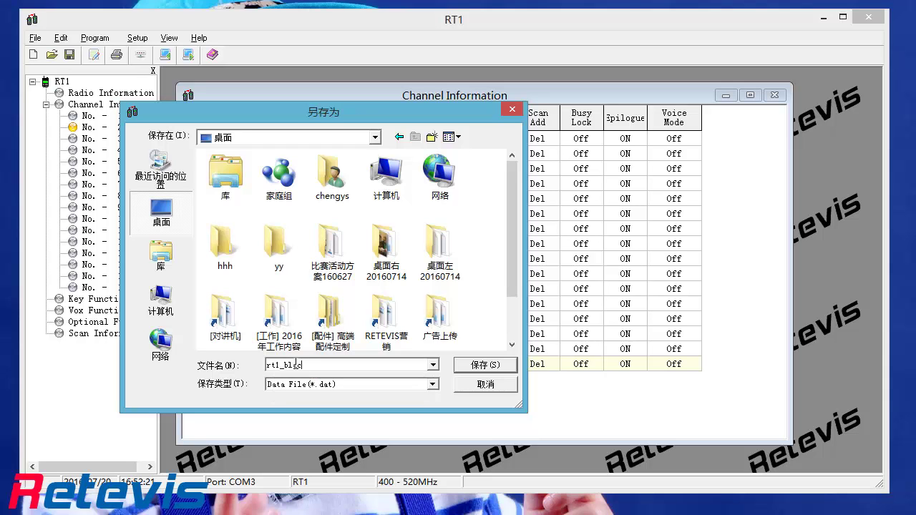
{"action": "left_click", "coordinate": [491, 366]}
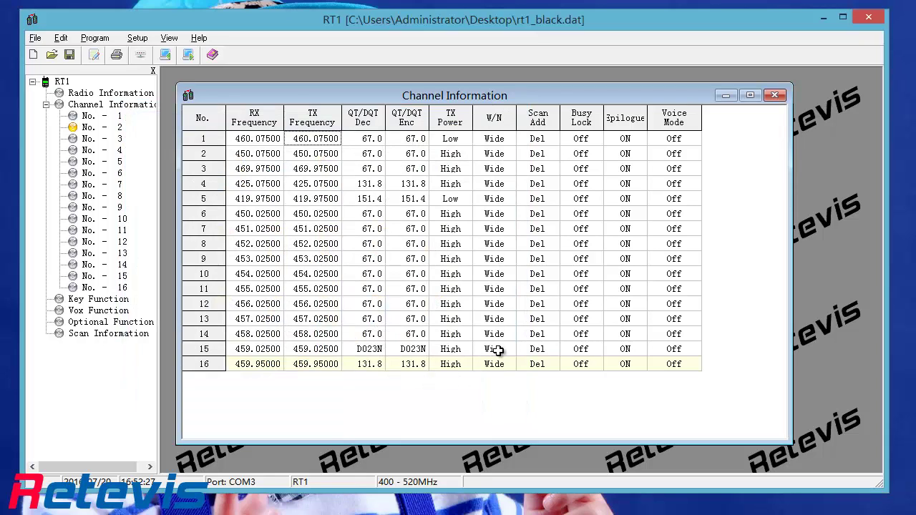
Close the channel table, reopen rt1_black.dat from the Desktop and check channel 1's values.
{"action": "left_click", "coordinate": [776, 95]}
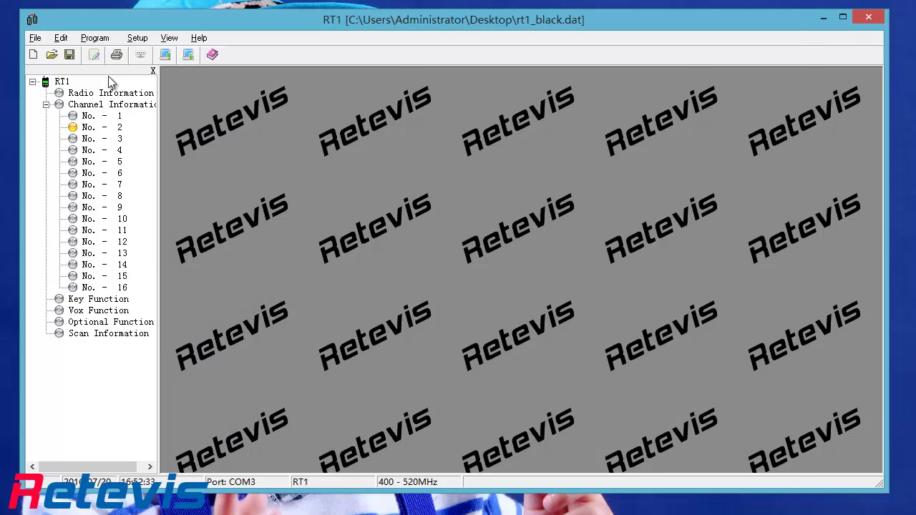
{"action": "left_click", "coordinate": [71, 55]}
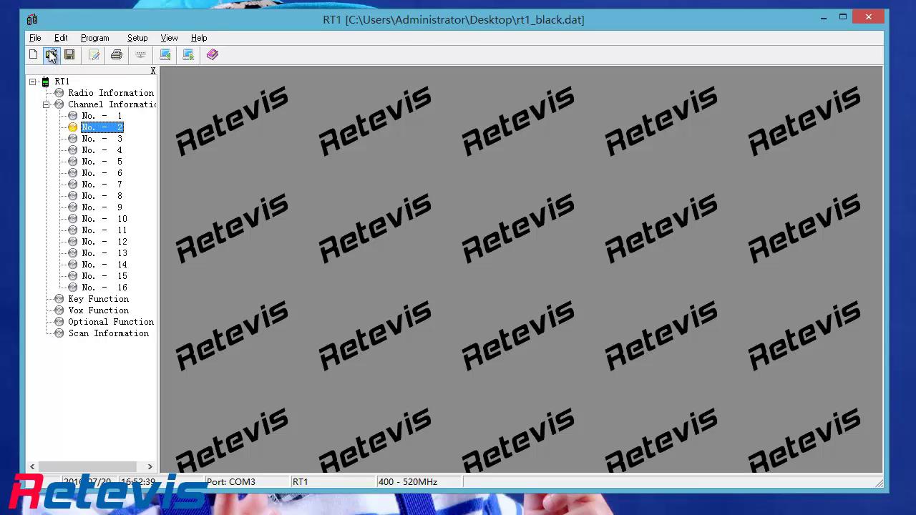
{"action": "left_click", "coordinate": [50, 55]}
{"action": "left_click_drag", "start_coordinate": [512, 258], "coordinate": [516, 302]}
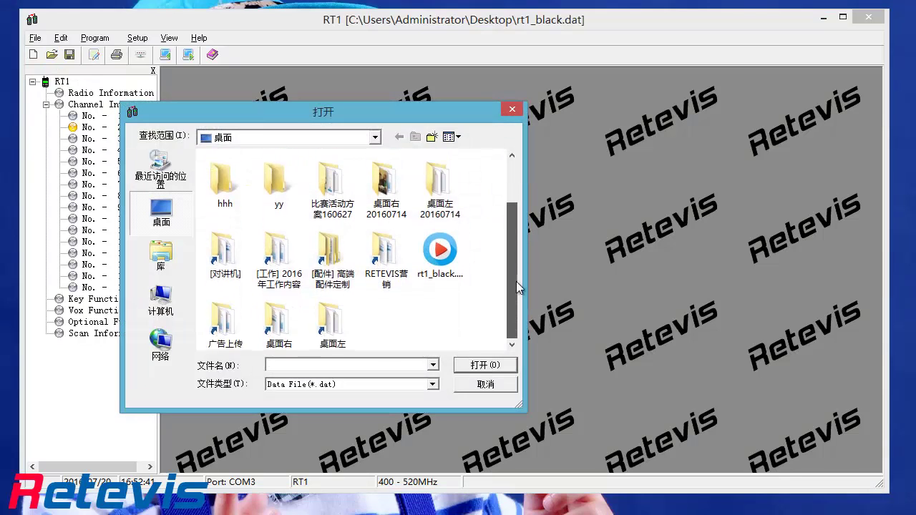
{"action": "double_click", "coordinate": [440, 249]}
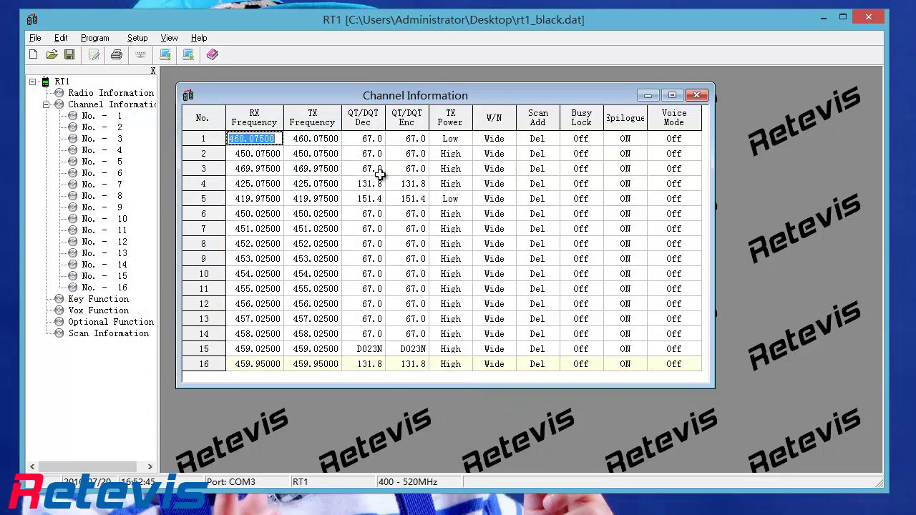
{"action": "double_click", "coordinate": [331, 143]}
{"action": "left_click", "coordinate": [364, 140]}
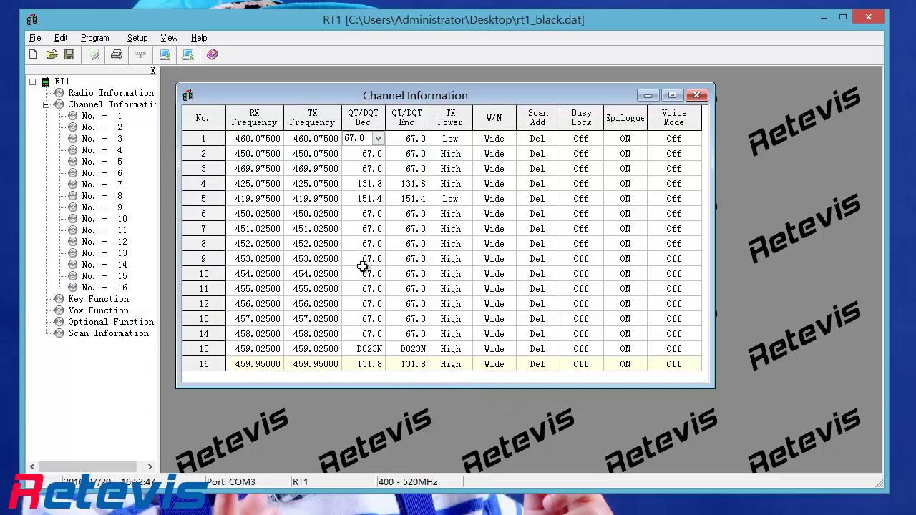